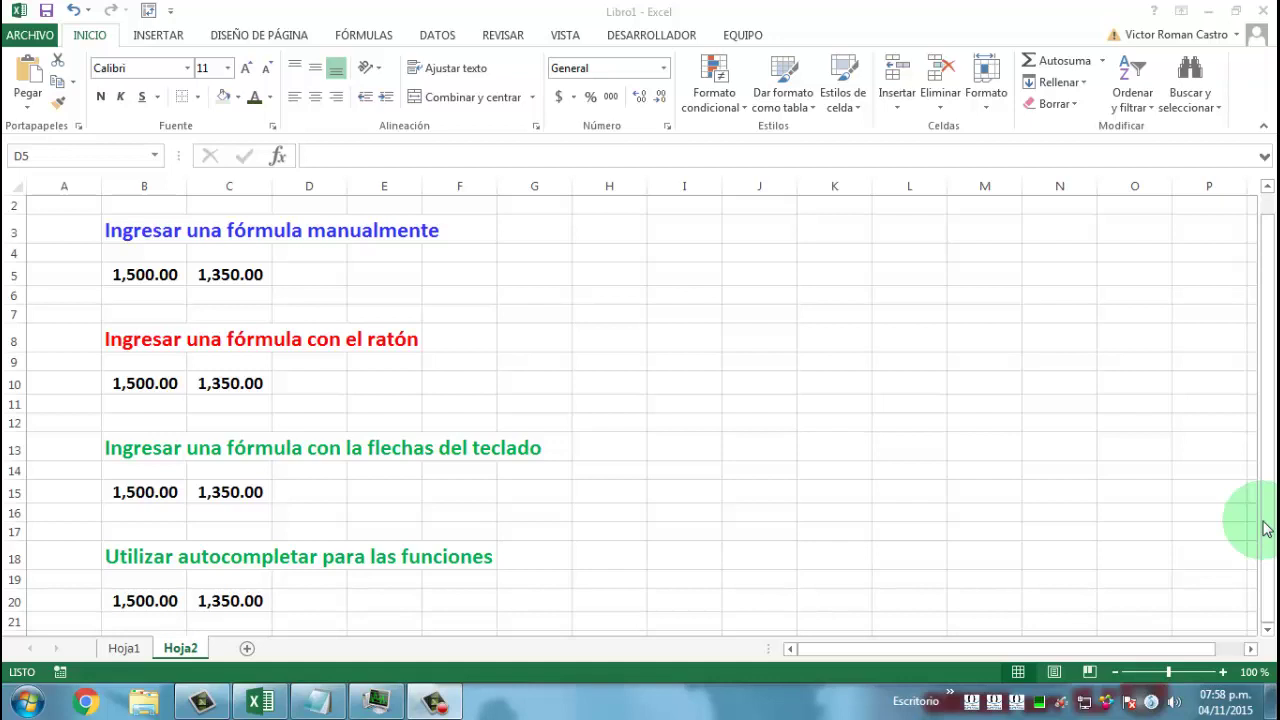
Type the formula =B5+C5 into D5 so it shows 2,850.00.
click(313, 282)
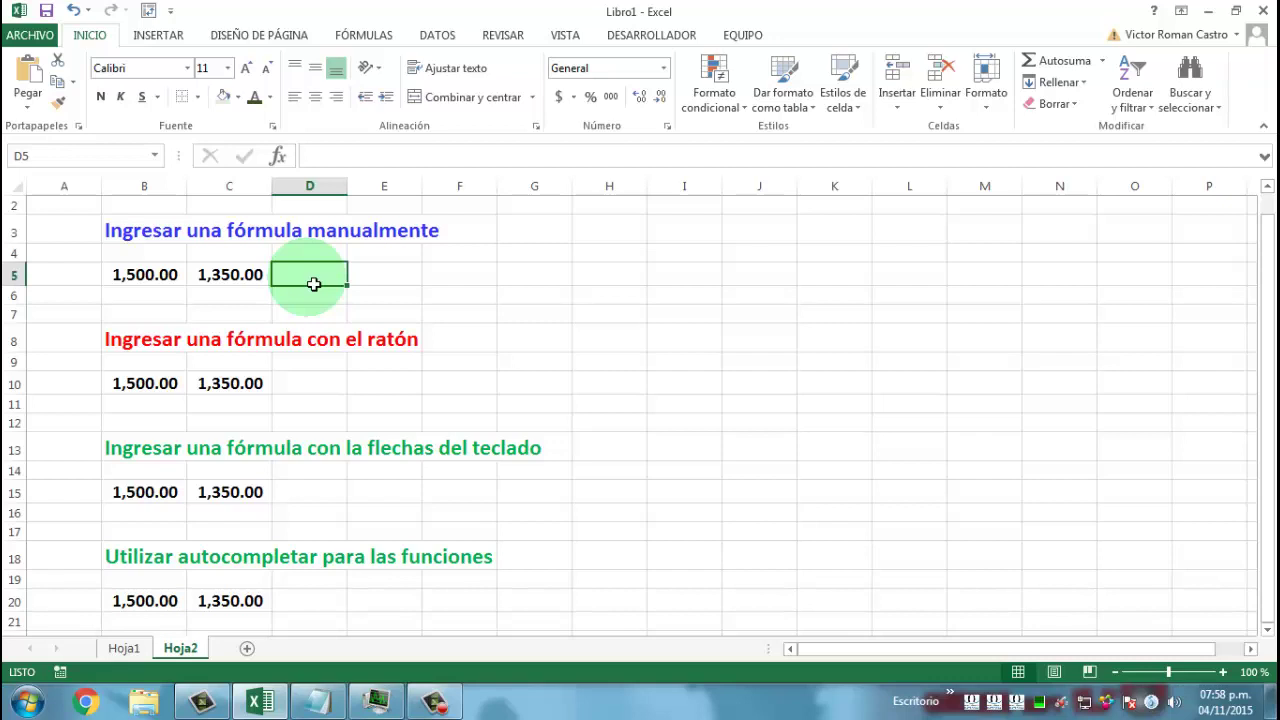
text(=)
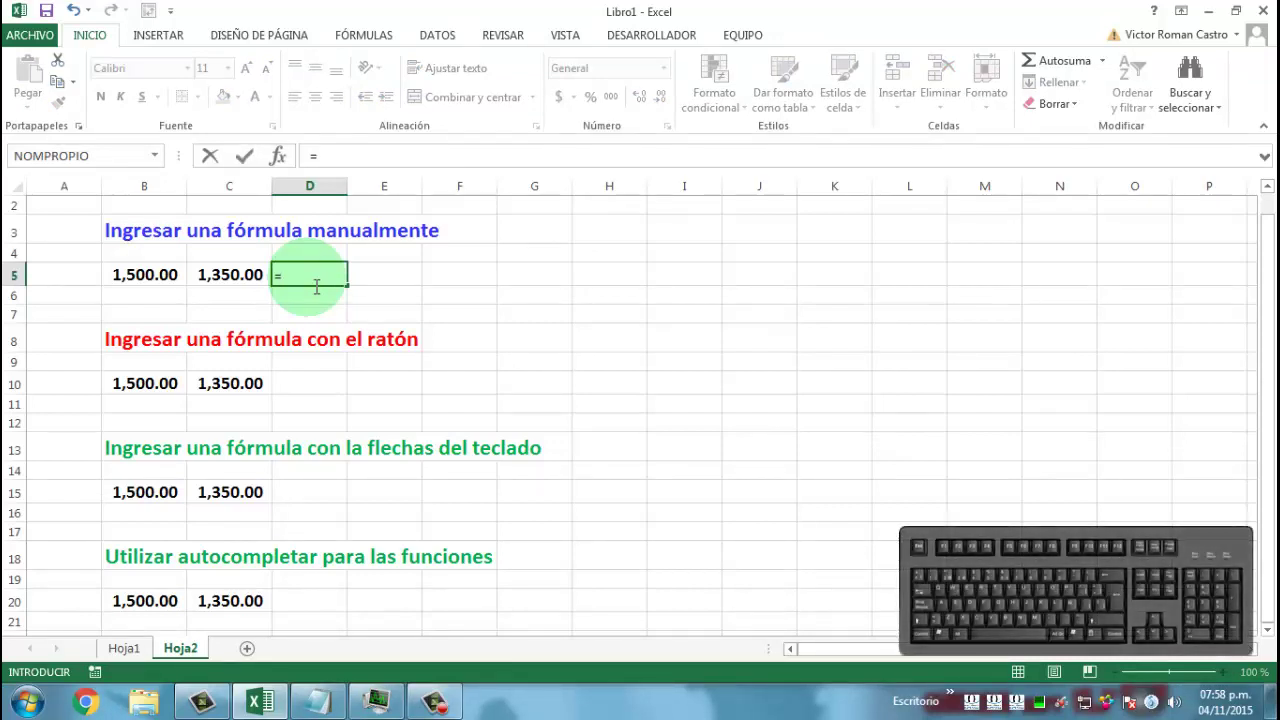
text(b)
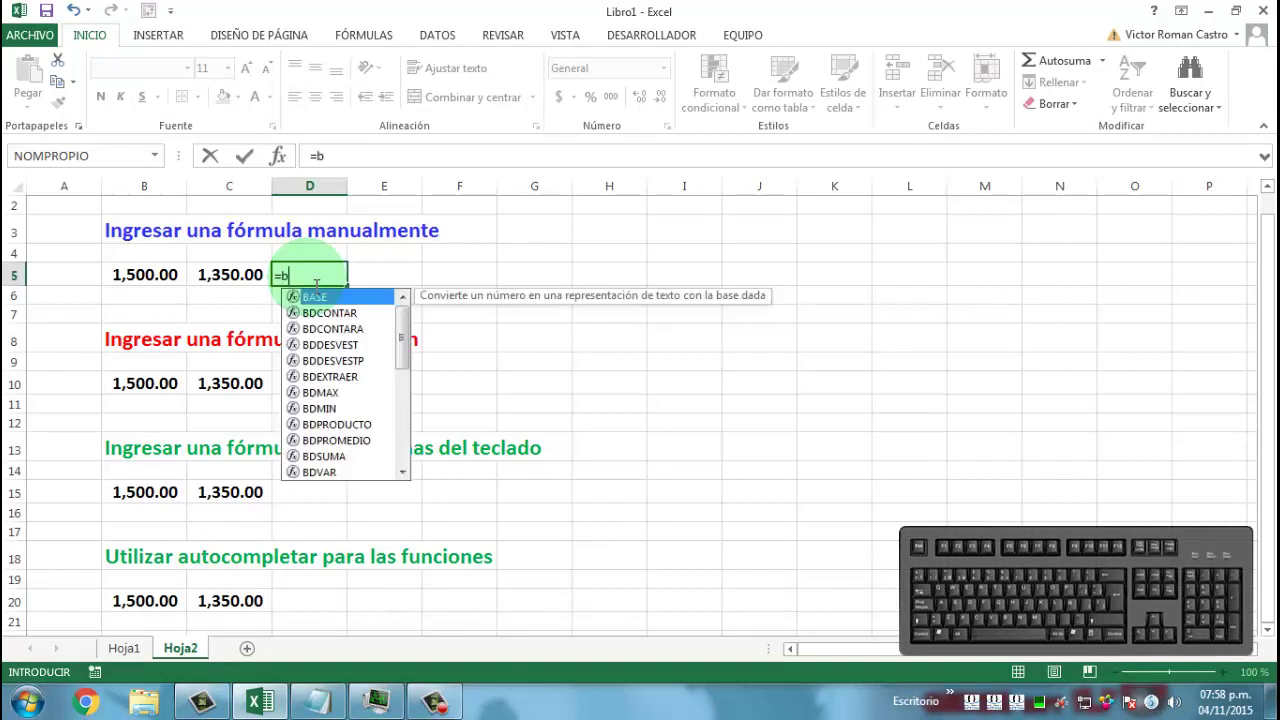
text(5)
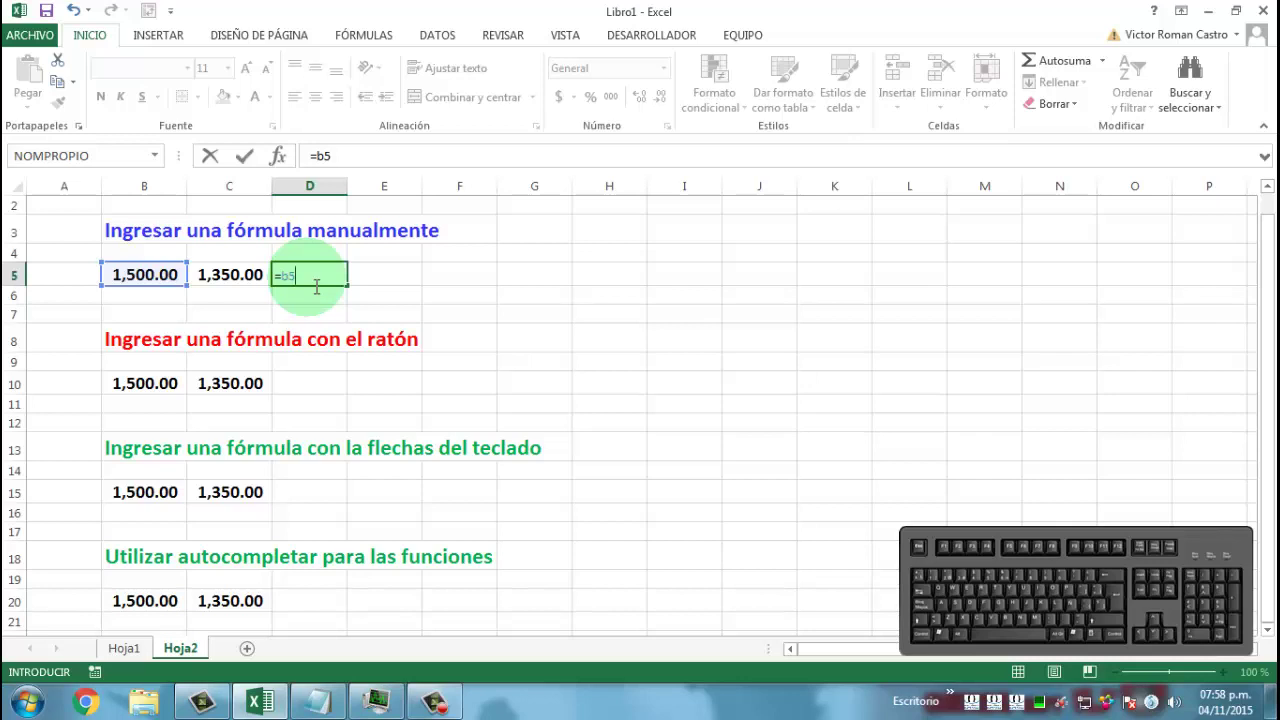
text(+)
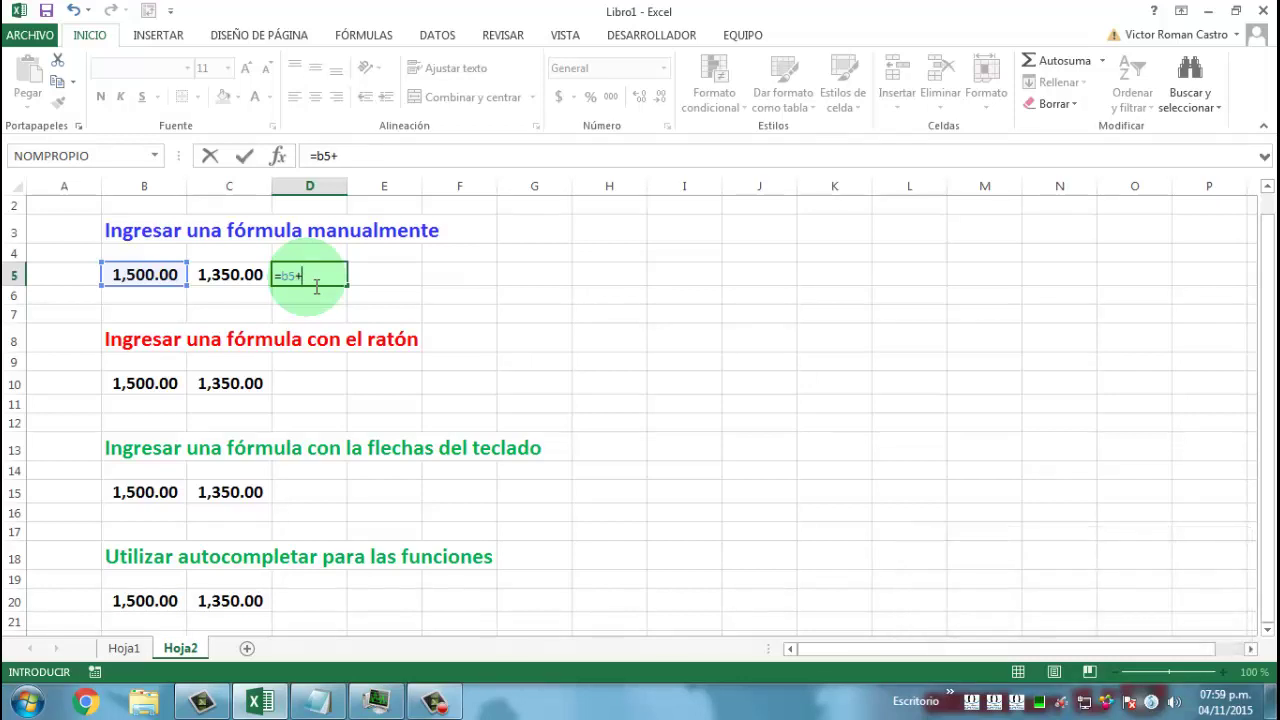
text(c5)
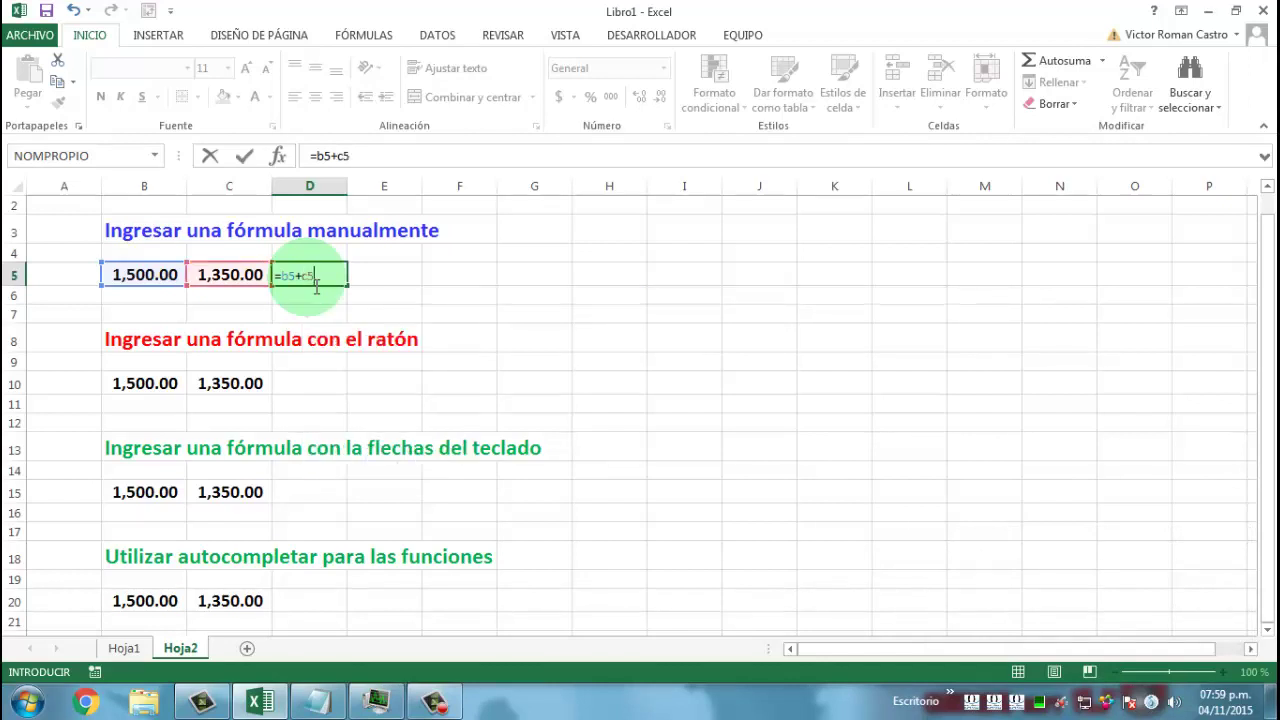
key(Return)
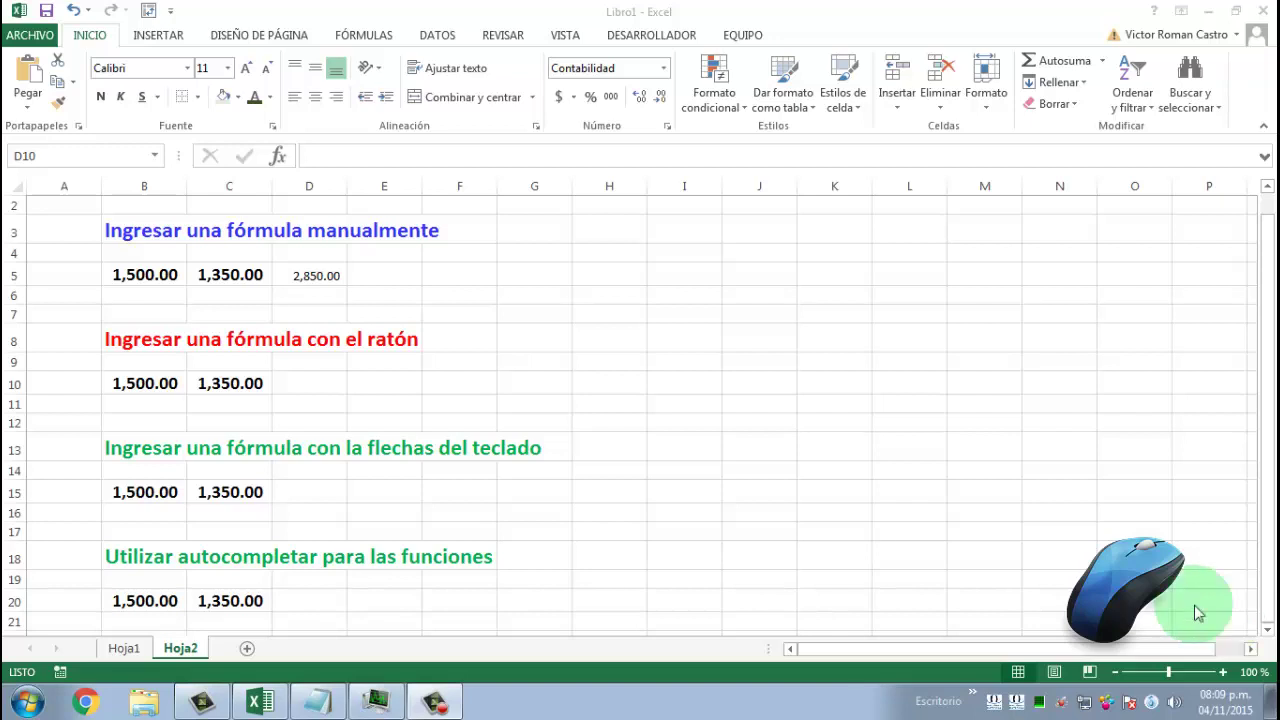
Build =B10+C10 in D10 by pointing at B10 and C10 with the mouse, giving 2,850.00.
click(312, 385)
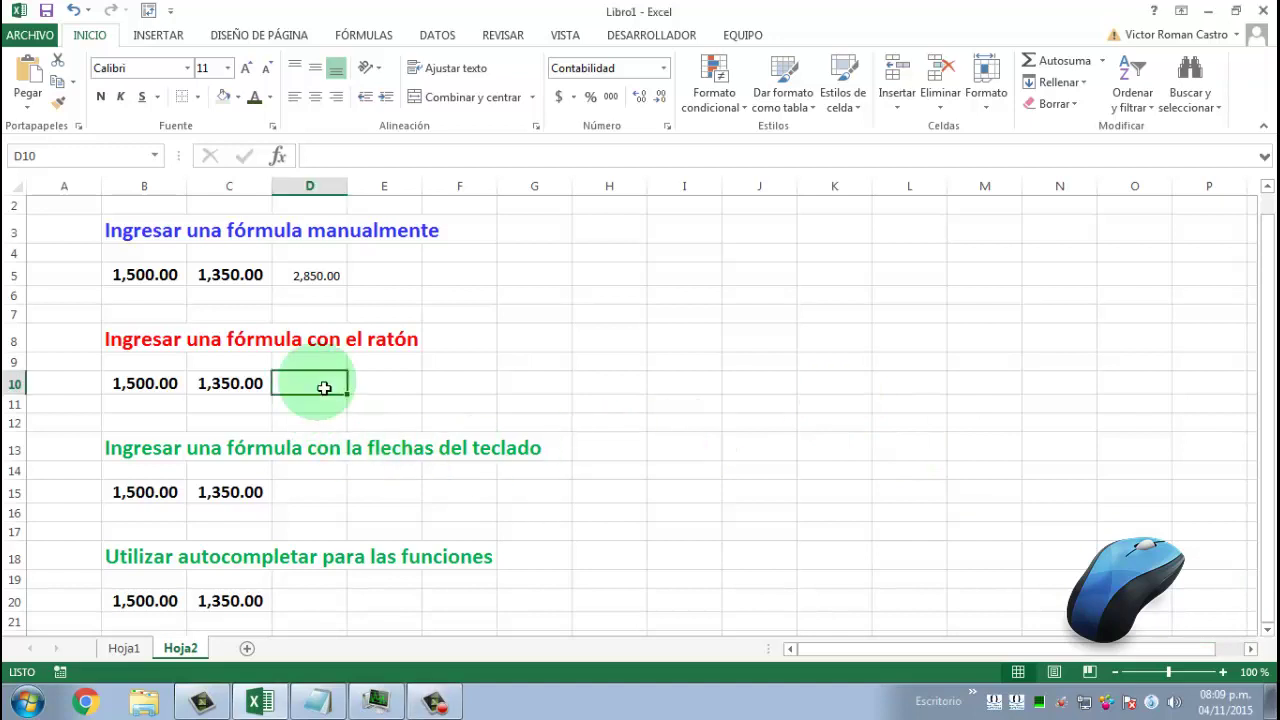
text(=)
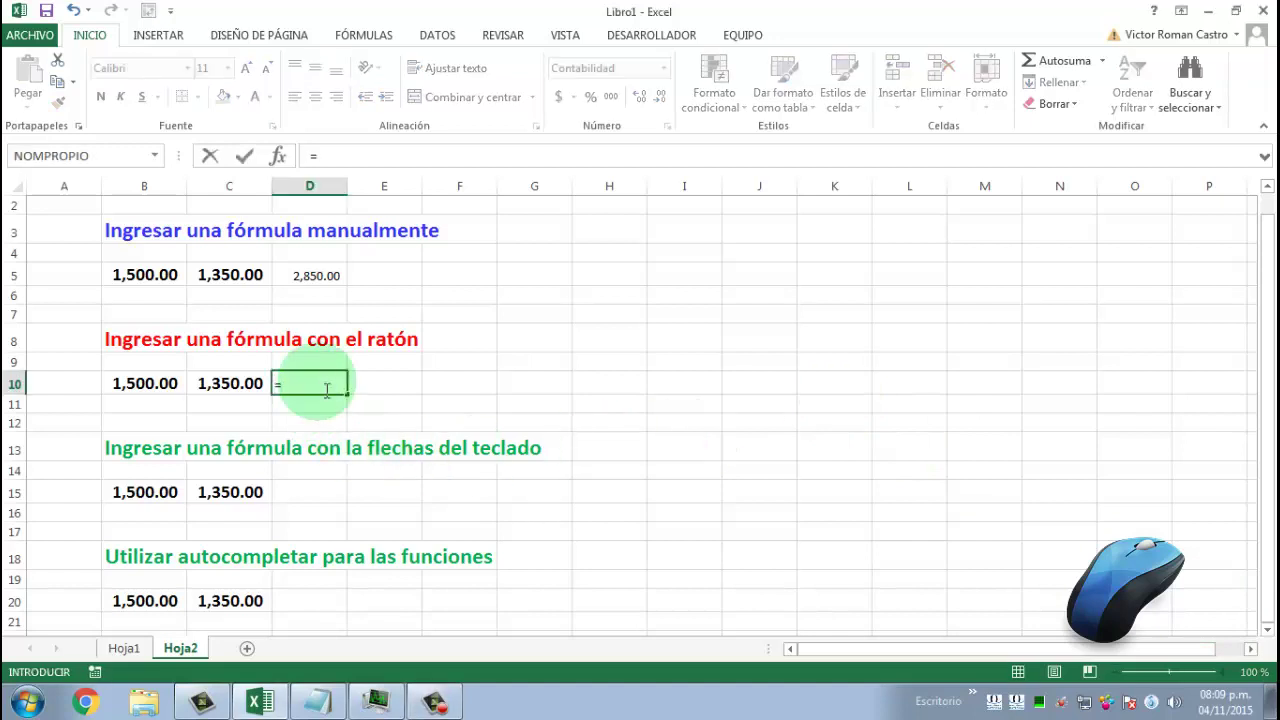
click(152, 388)
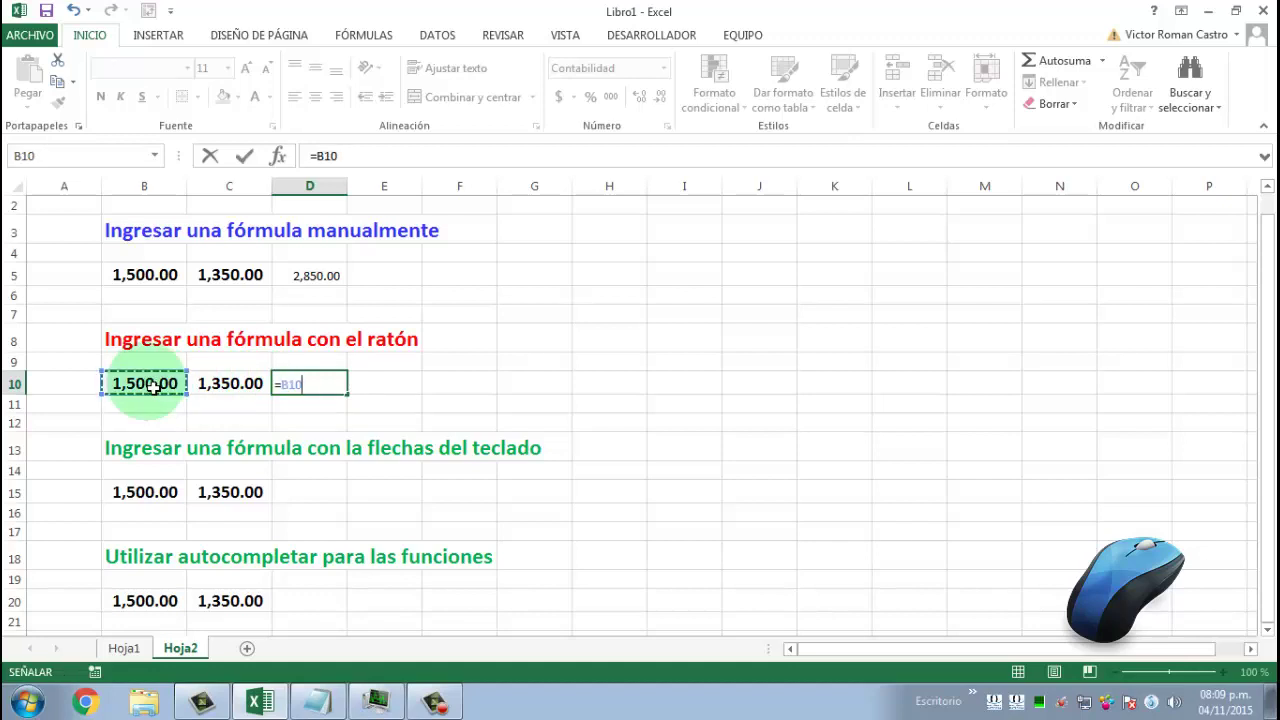
text(+)
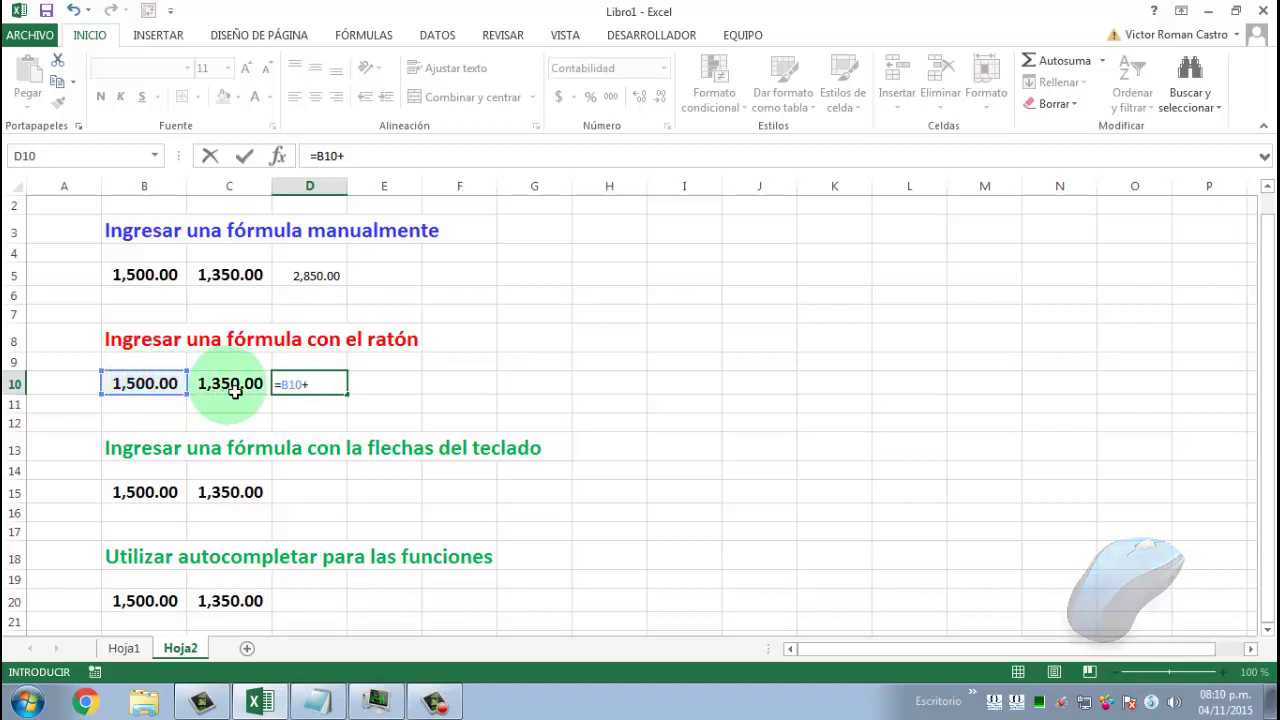
click(234, 391)
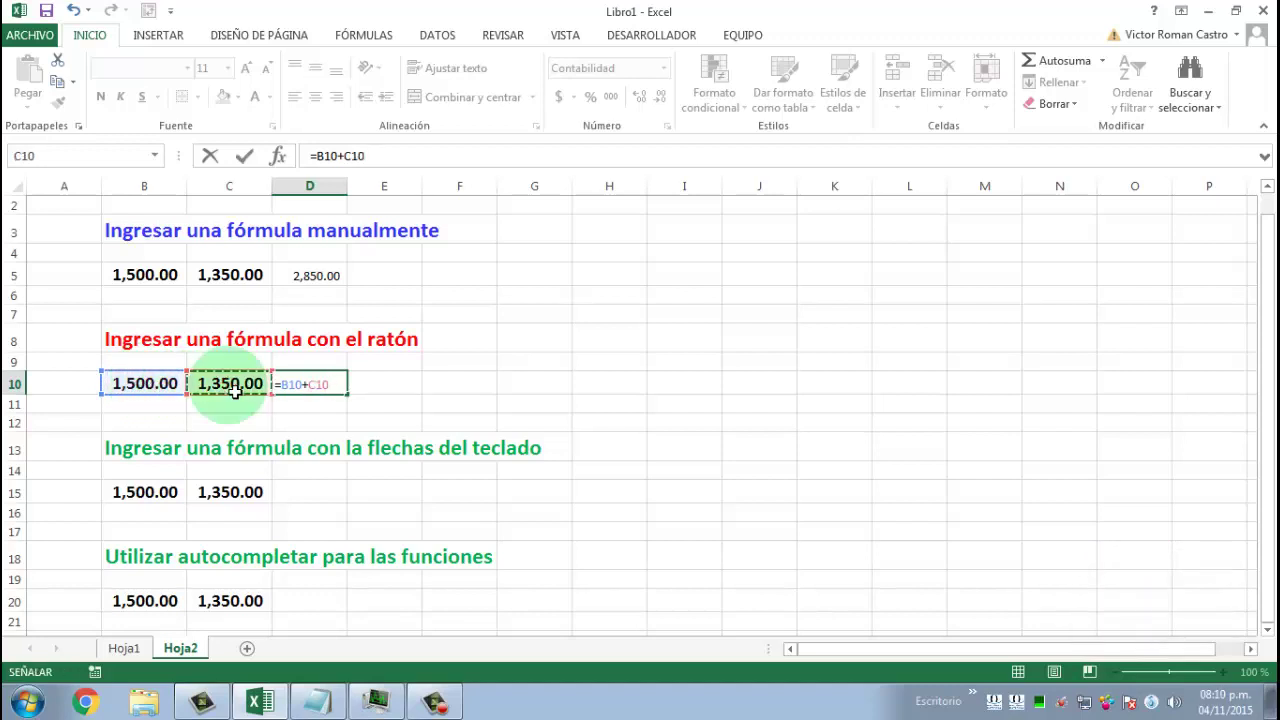
key(Return)
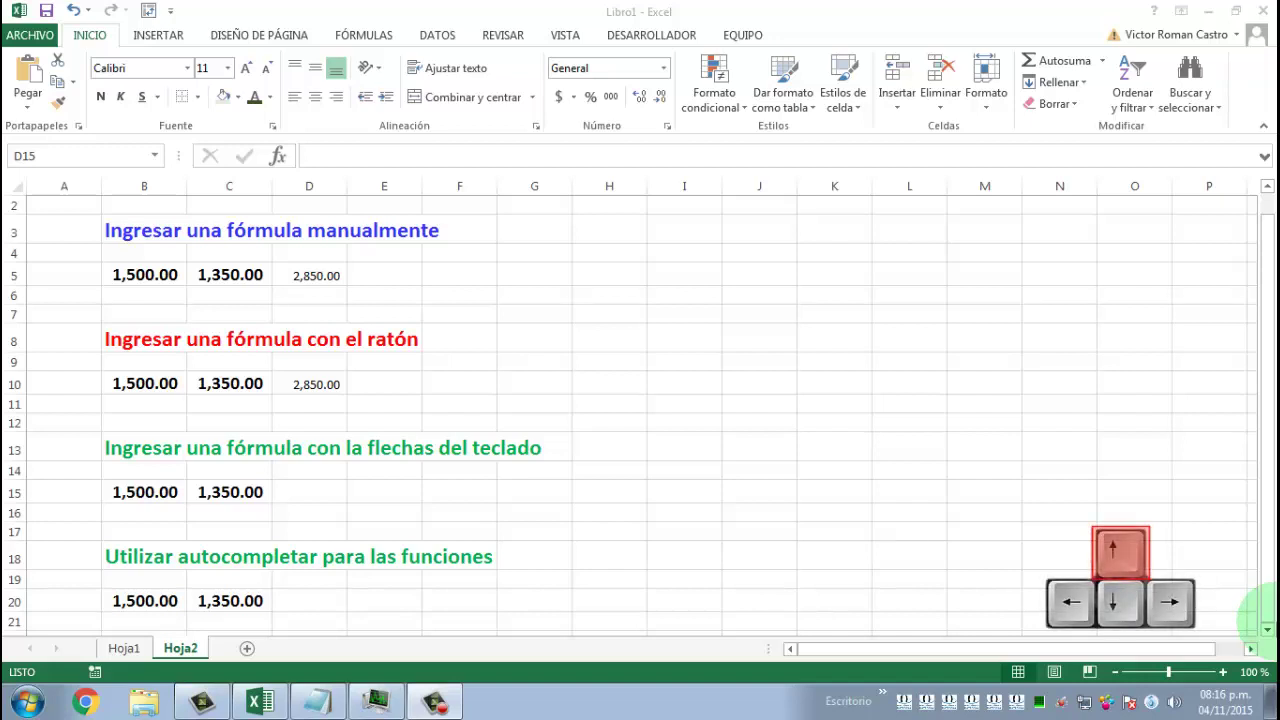
Build =B15+C15 in D15 by pointing with the arrow keys, giving 2,850.00.
click(316, 495)
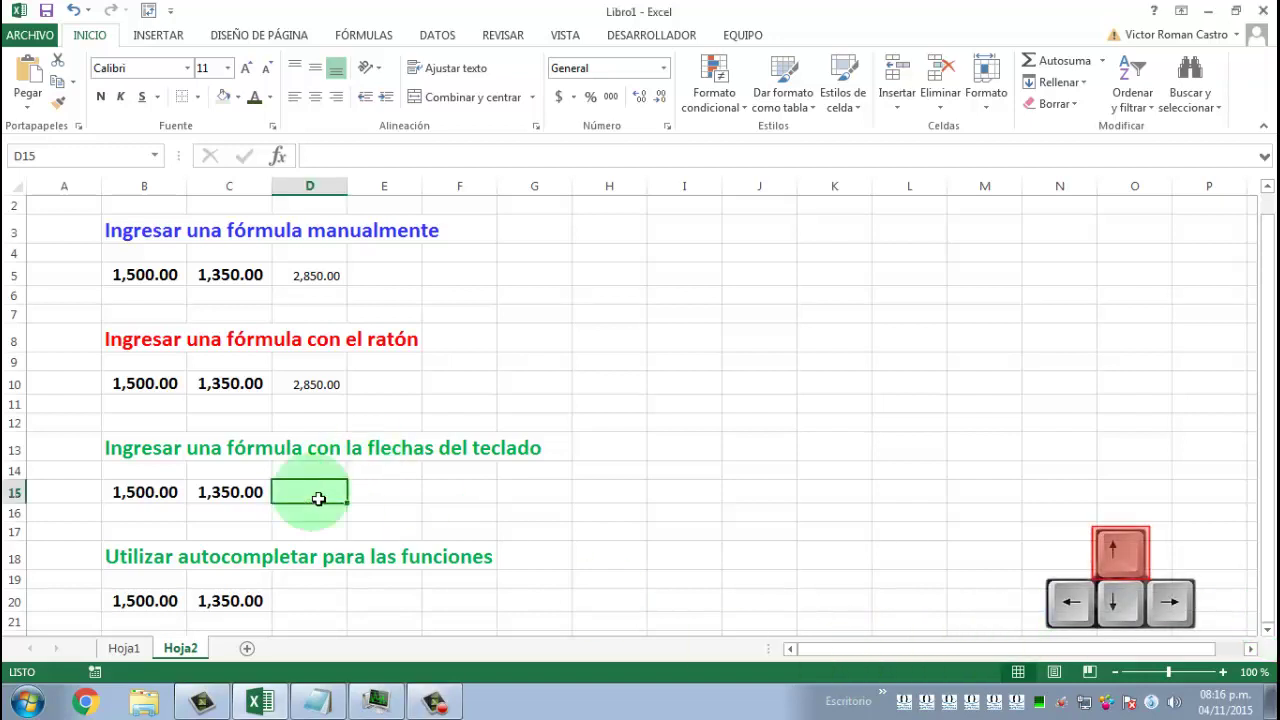
text(=)
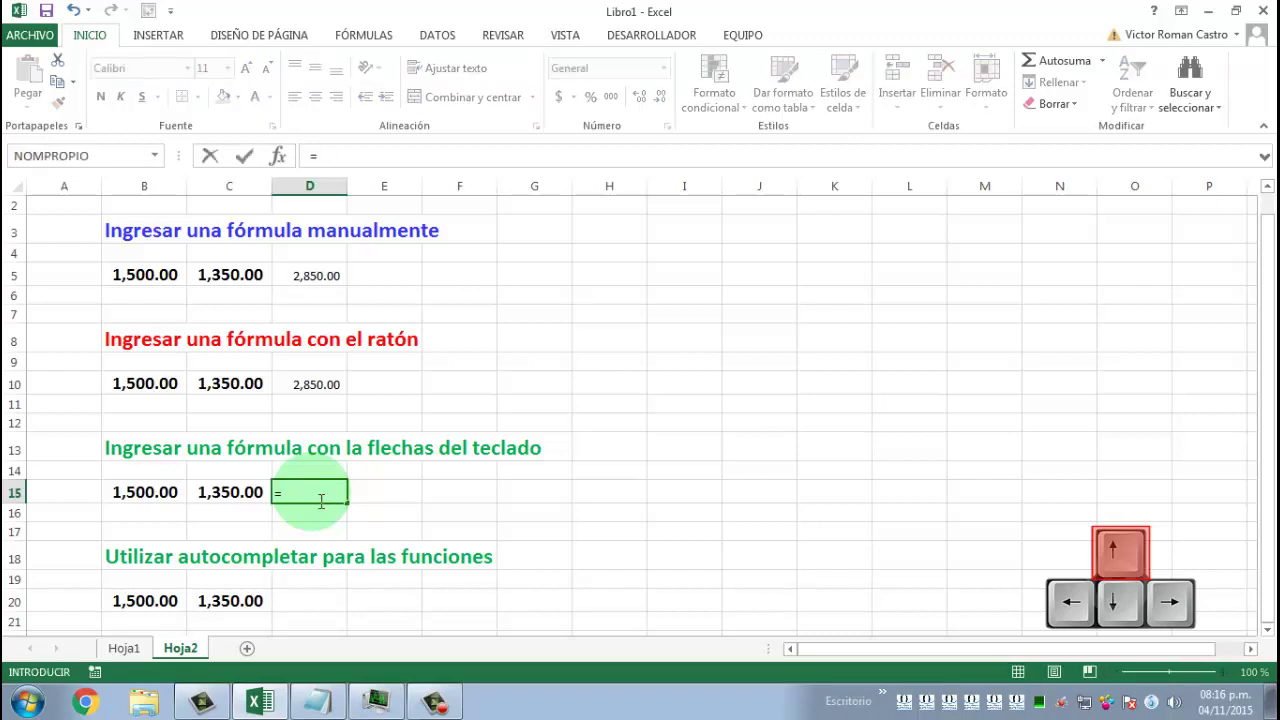
key(Left)
key(Left)
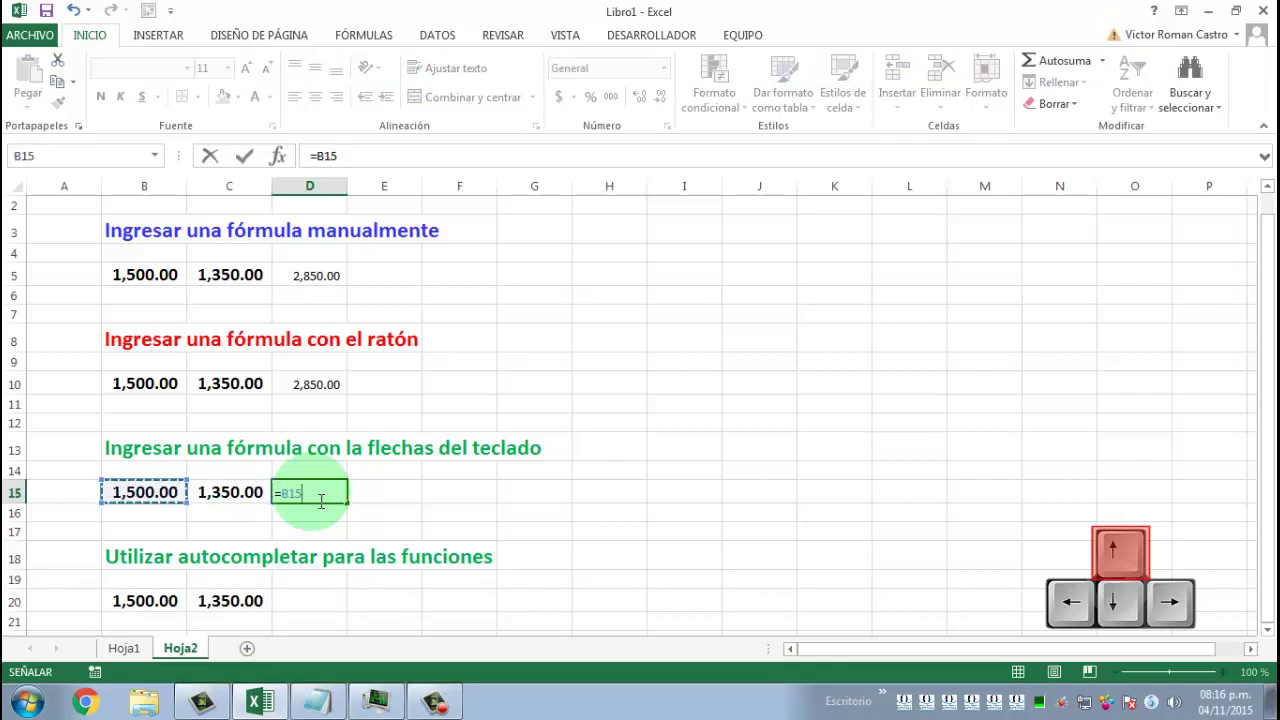
text(+)
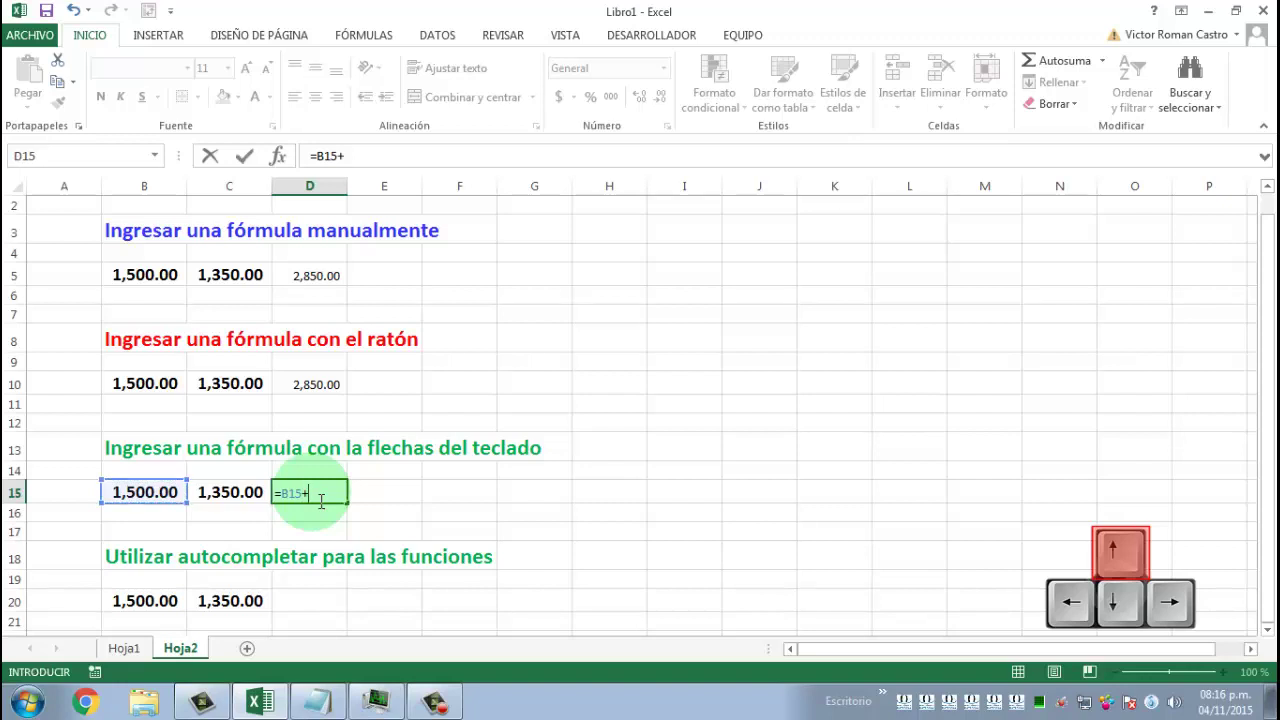
key(Left)
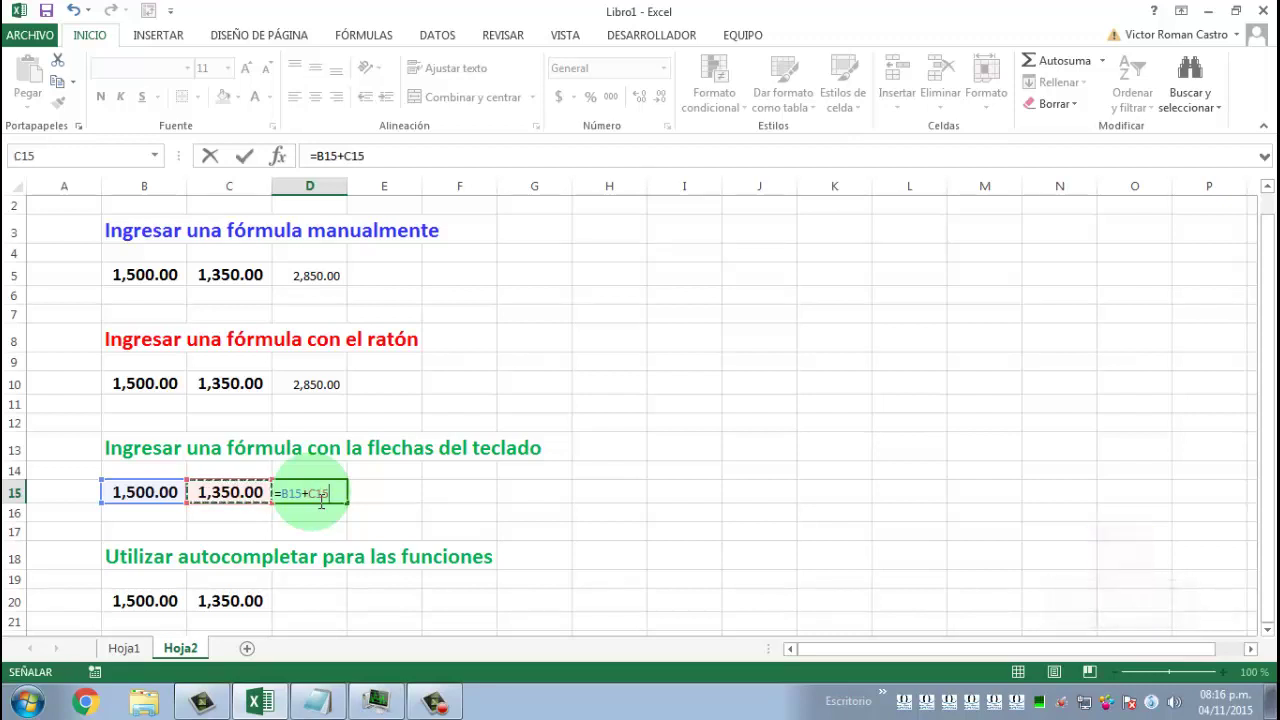
key(Return)
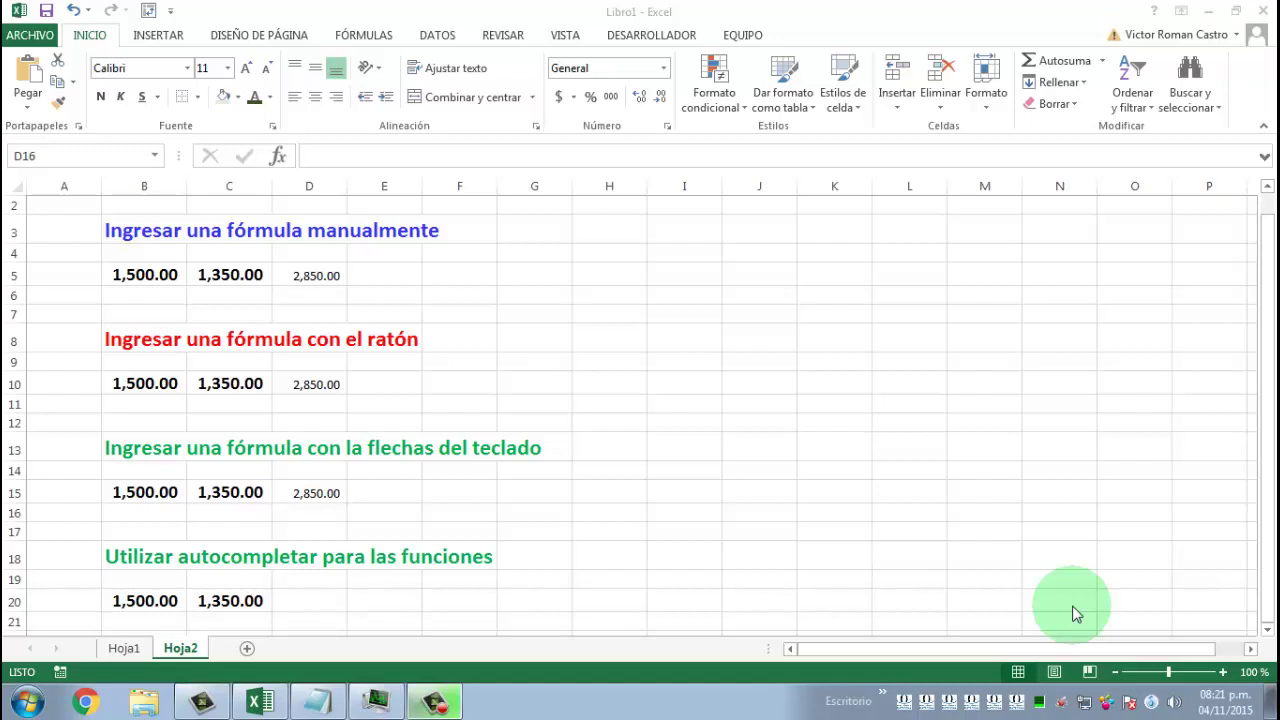
Enter =SUMA(B20:C20) in D20 with a dragged range, then reselect D20 to check it.
click(328, 601)
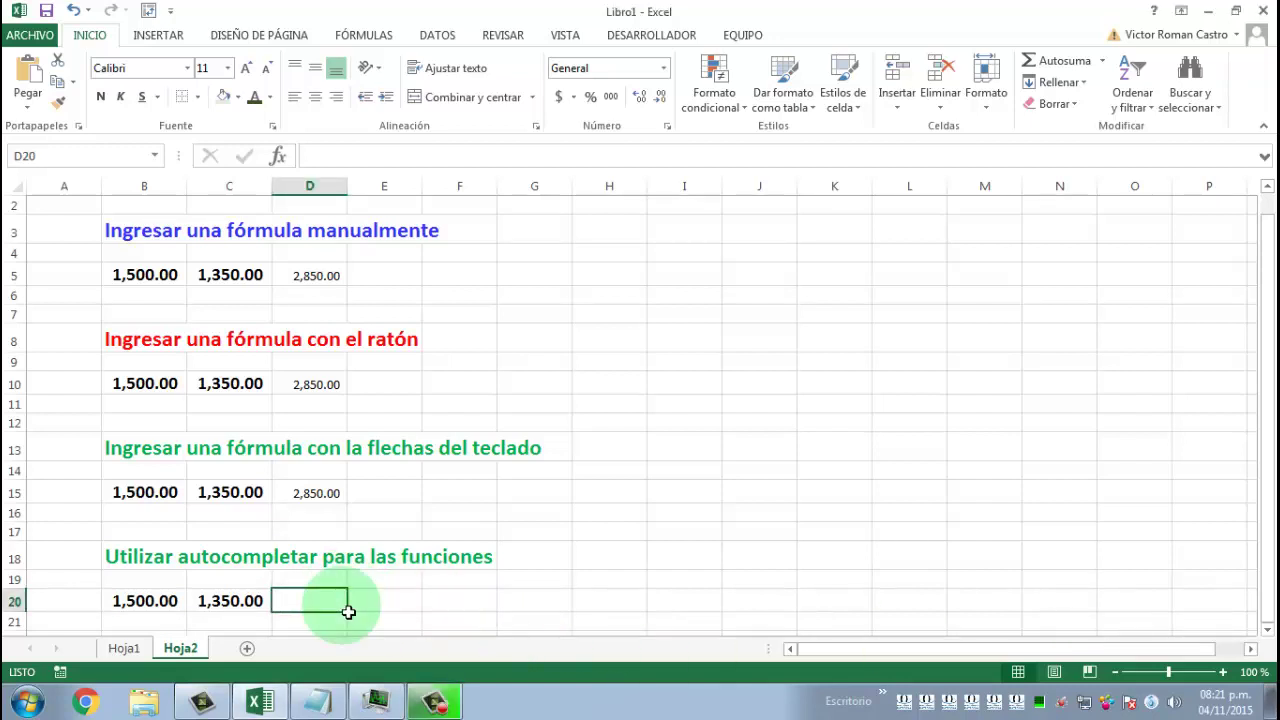
text(=)
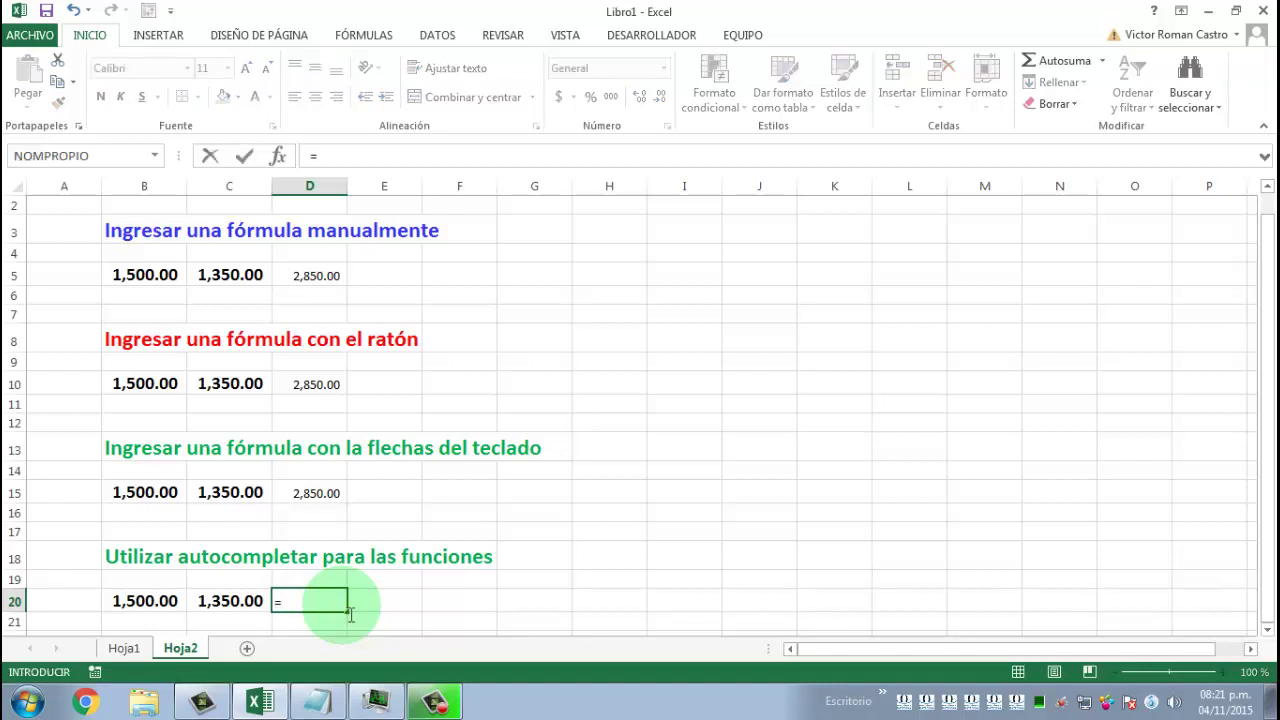
text(su)
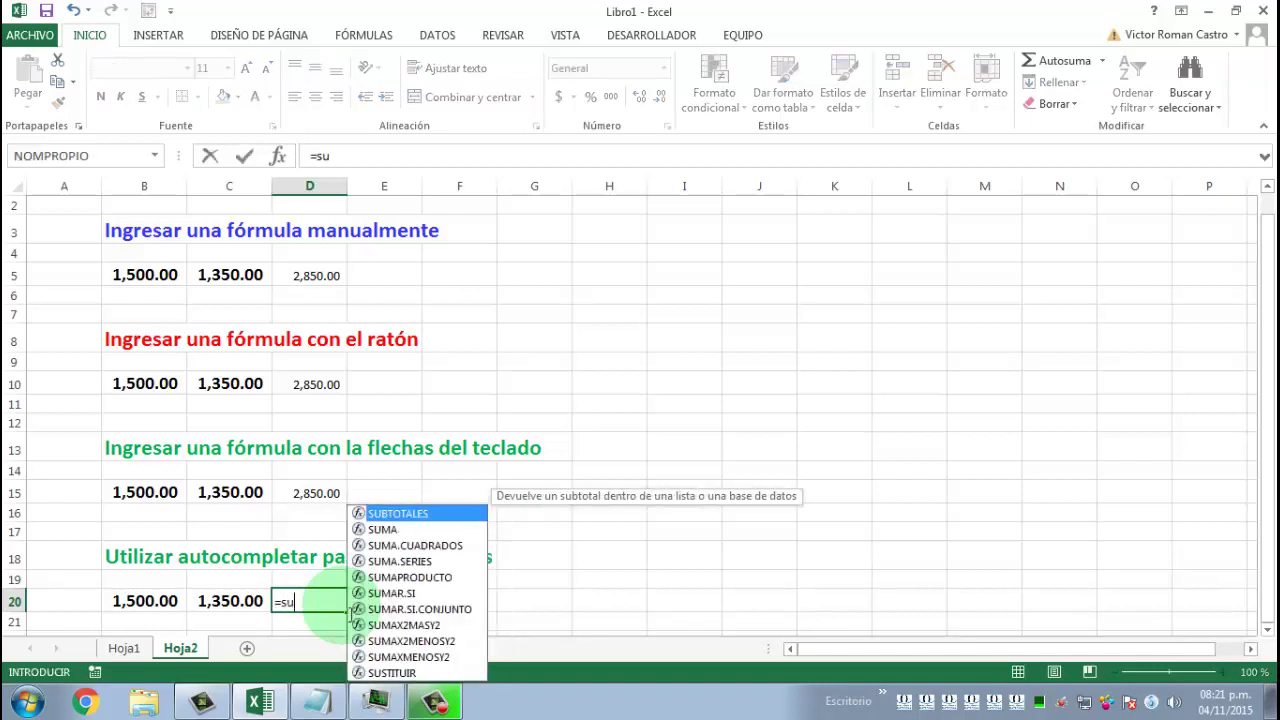
text(m)
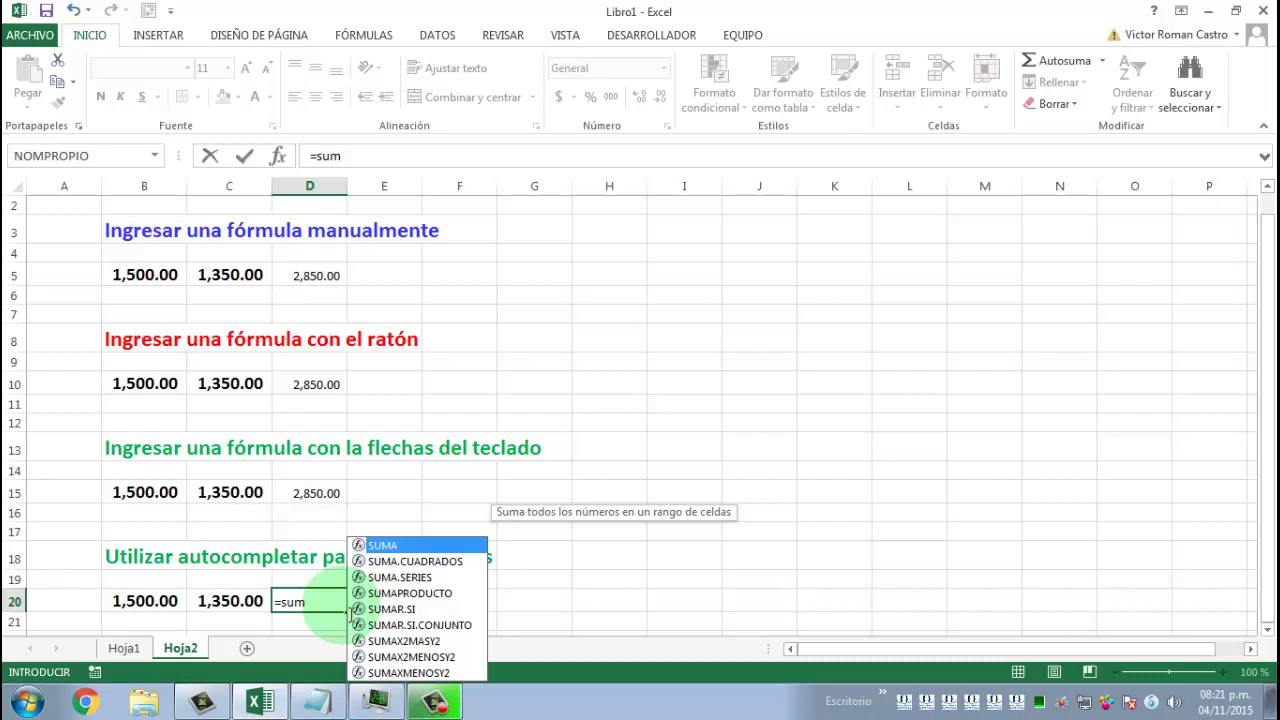
text(a()
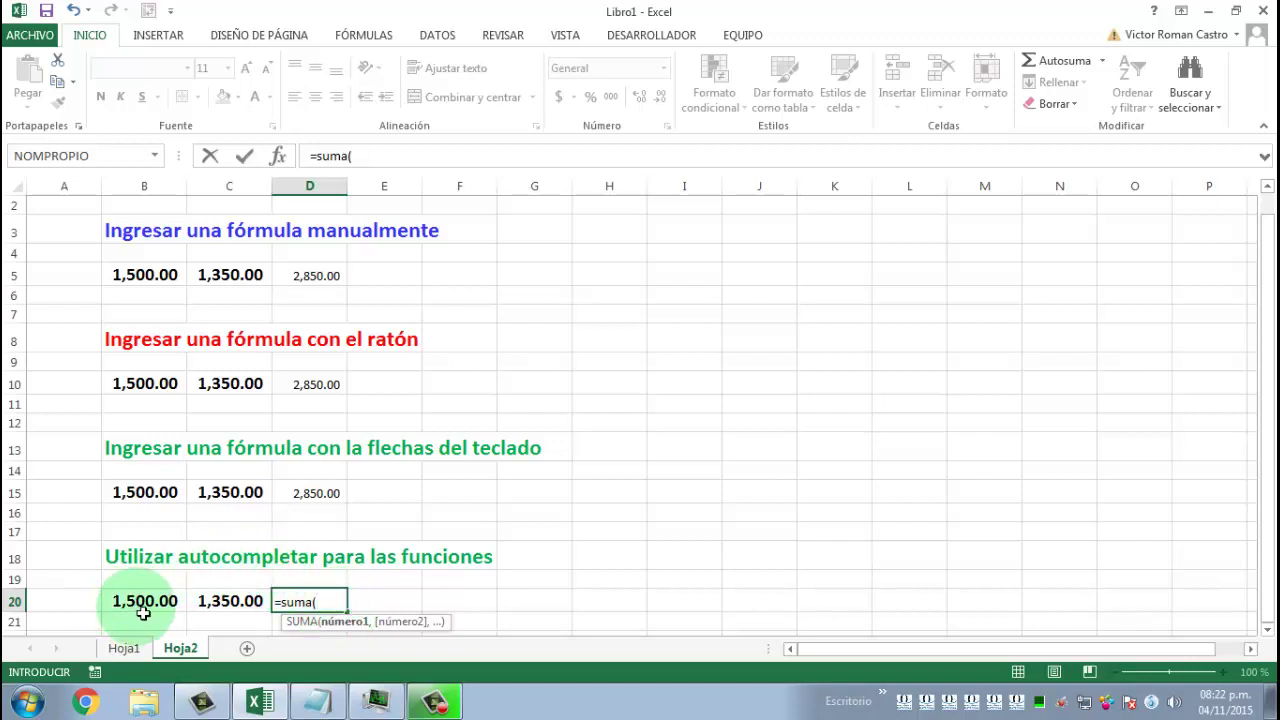
drag(140, 612, 228, 624)
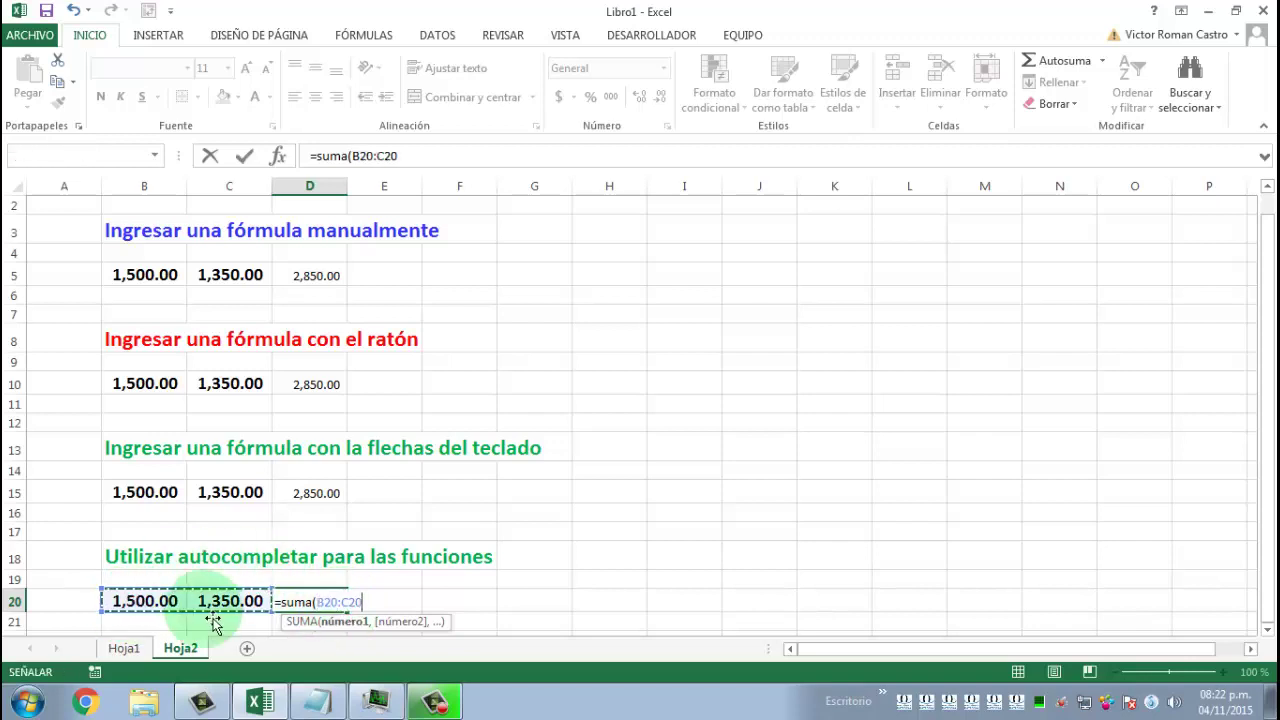
text())
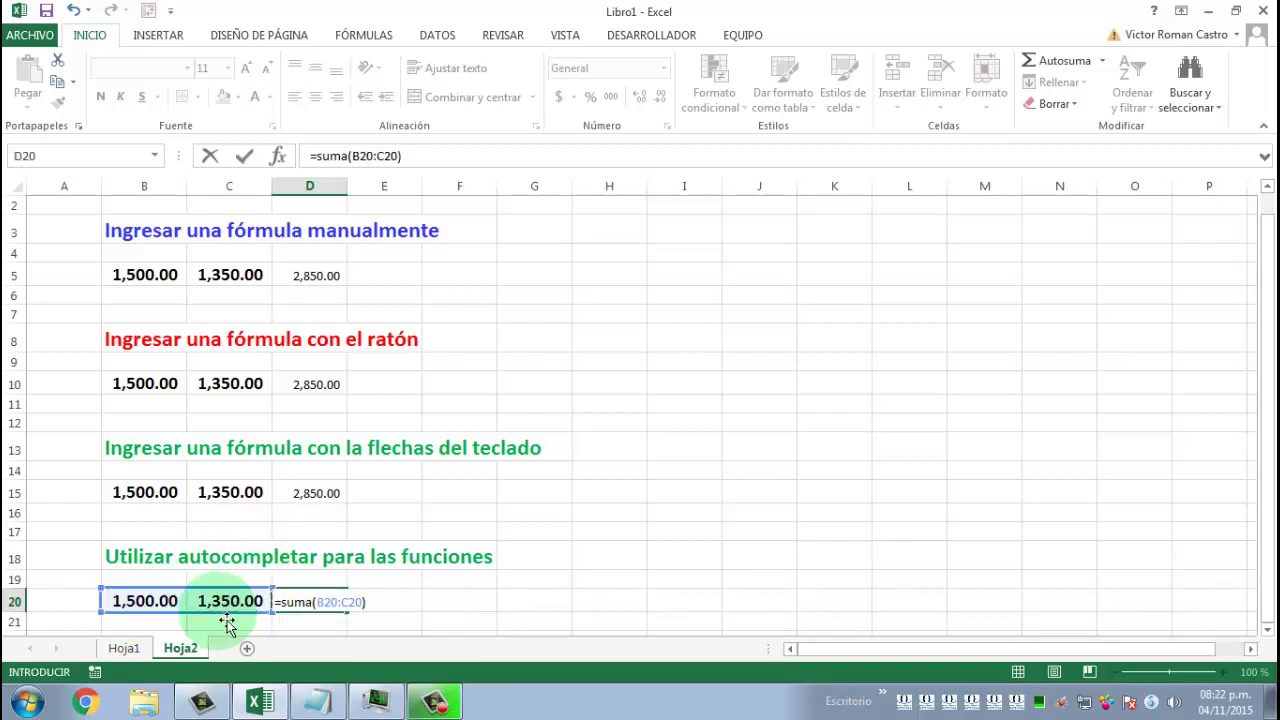
key(Return)
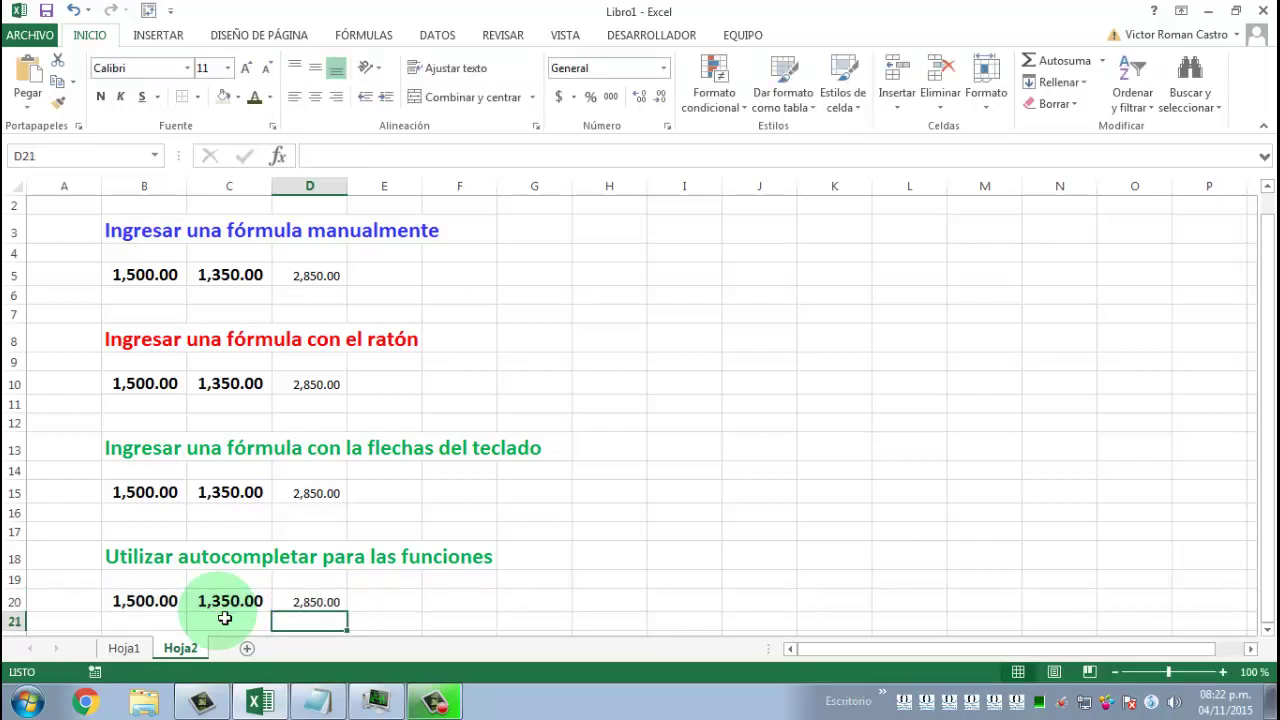
key(Up)
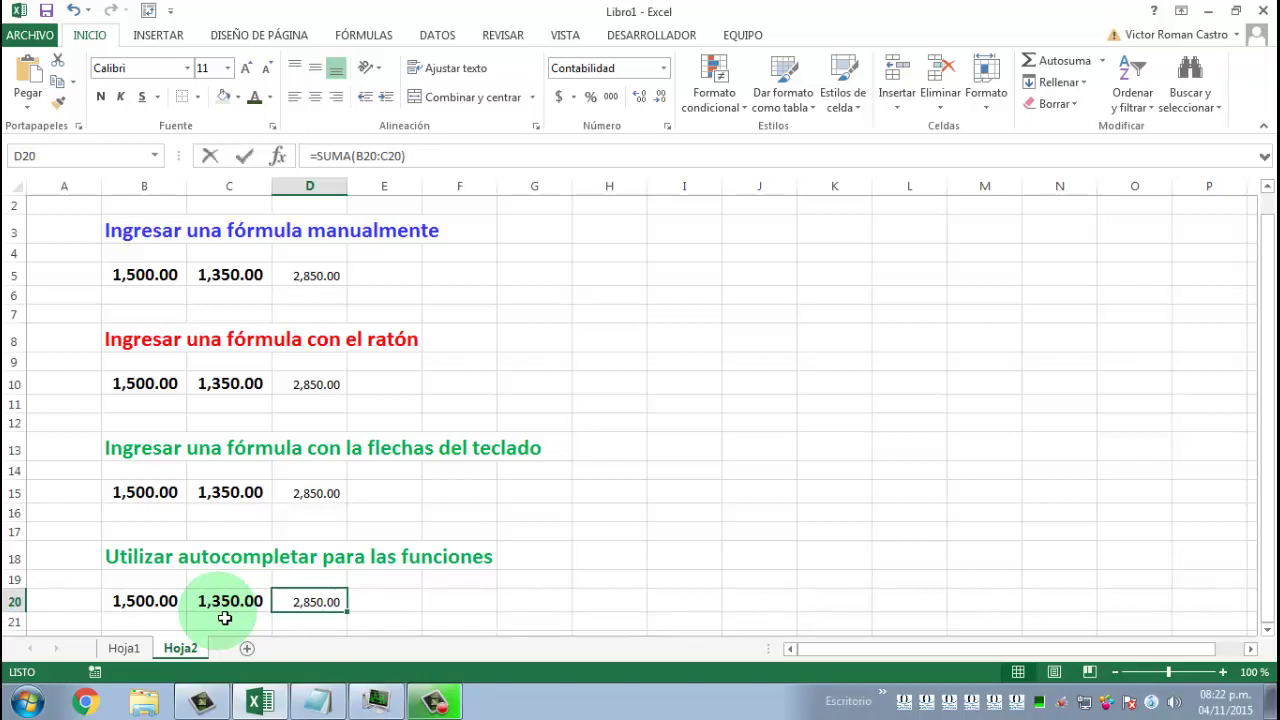
Re-enter =SUMA(B20:C20) in D20, picking SUMA from the autocomplete suggestions.
text(=)
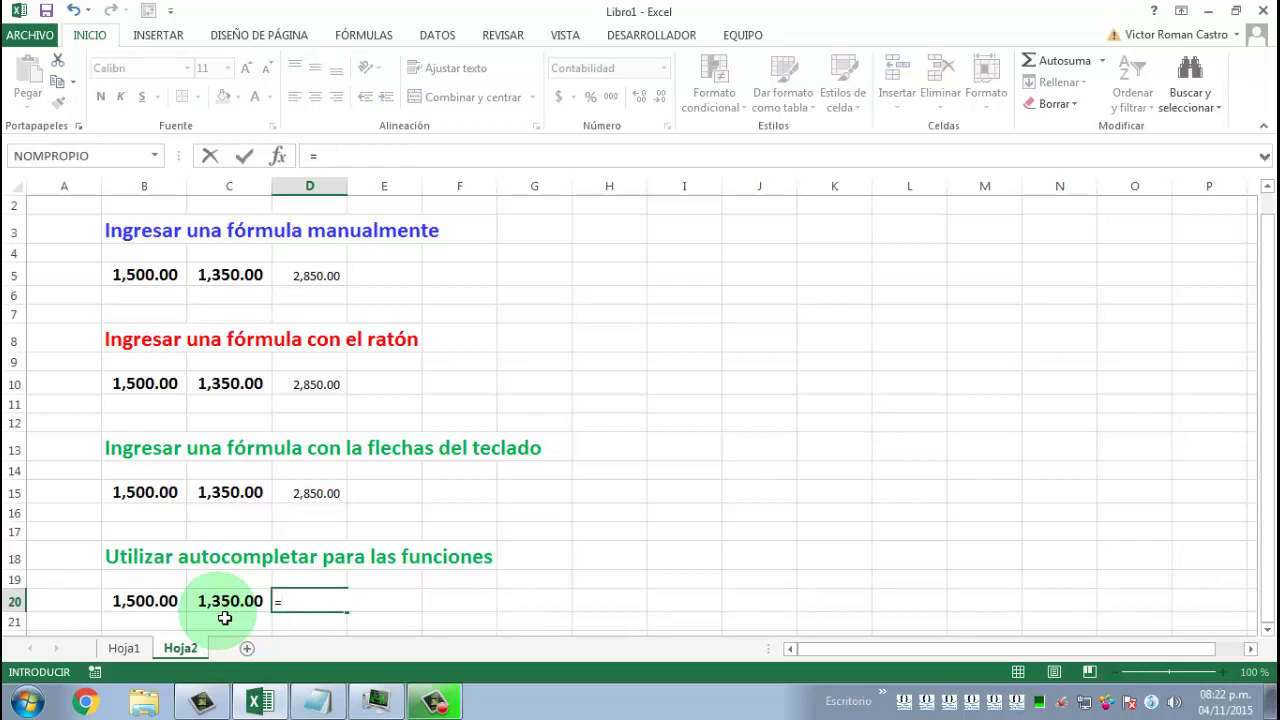
text(s)
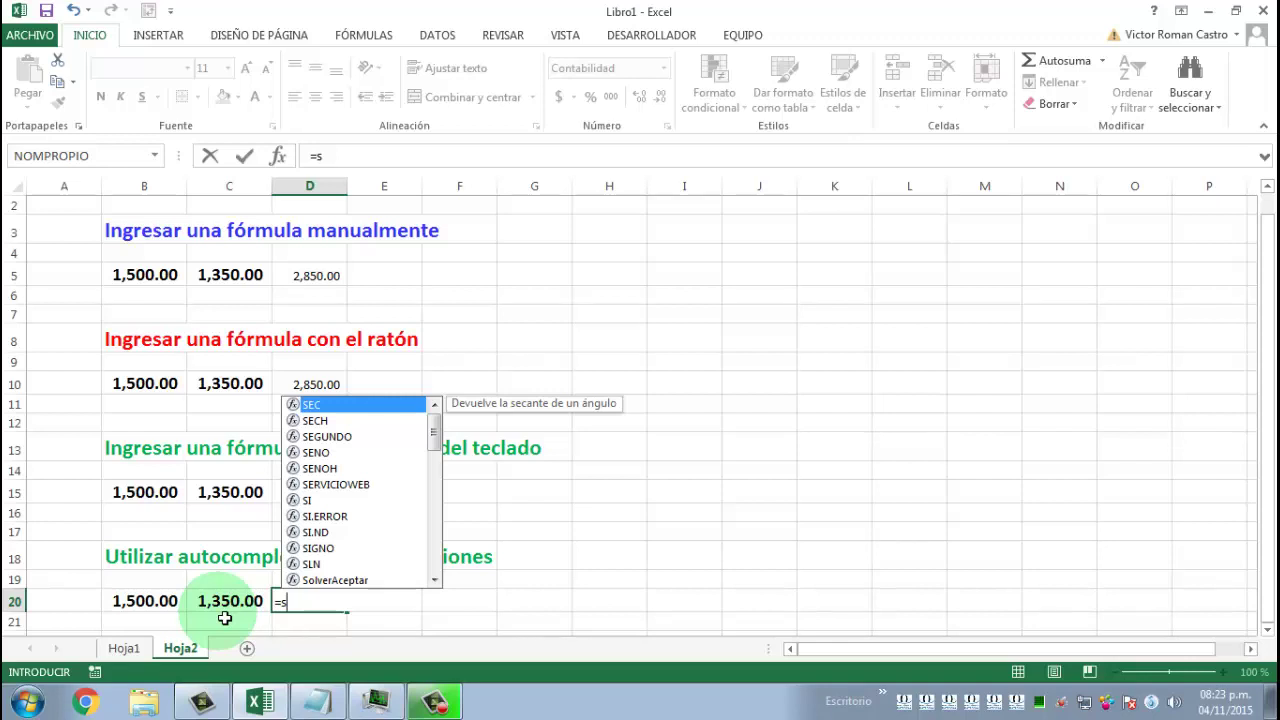
text(u)
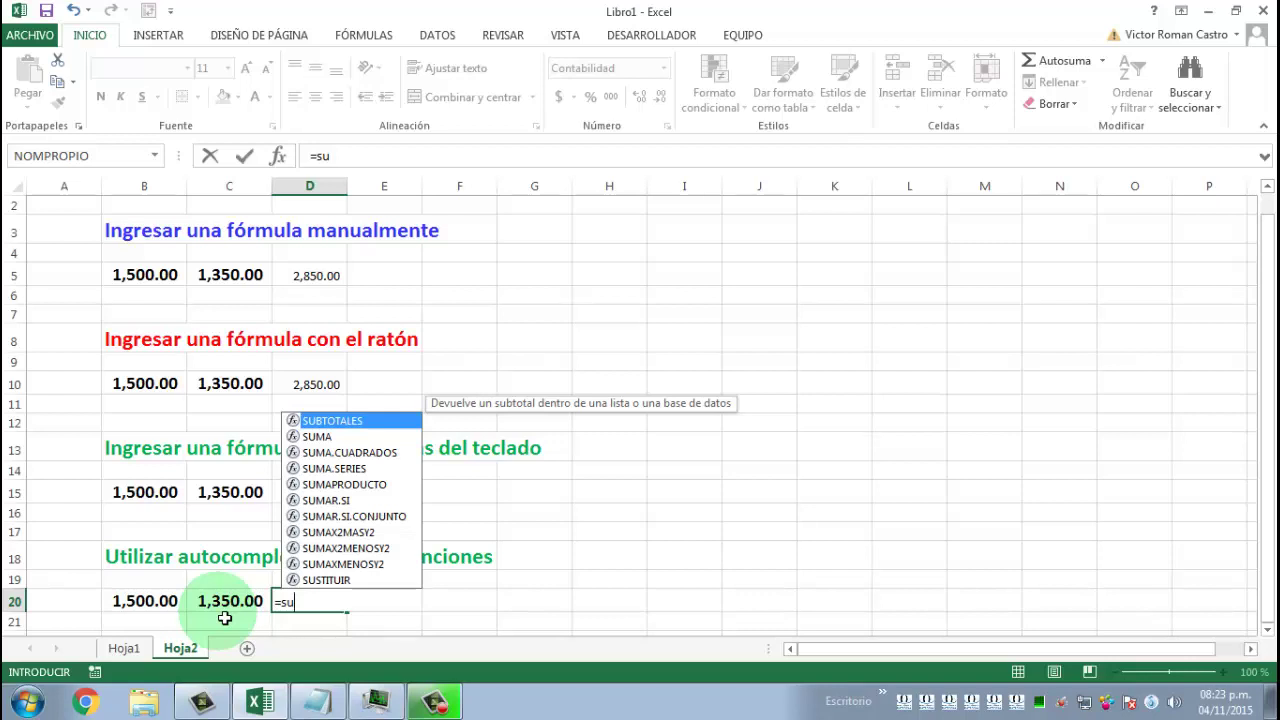
key(Down)
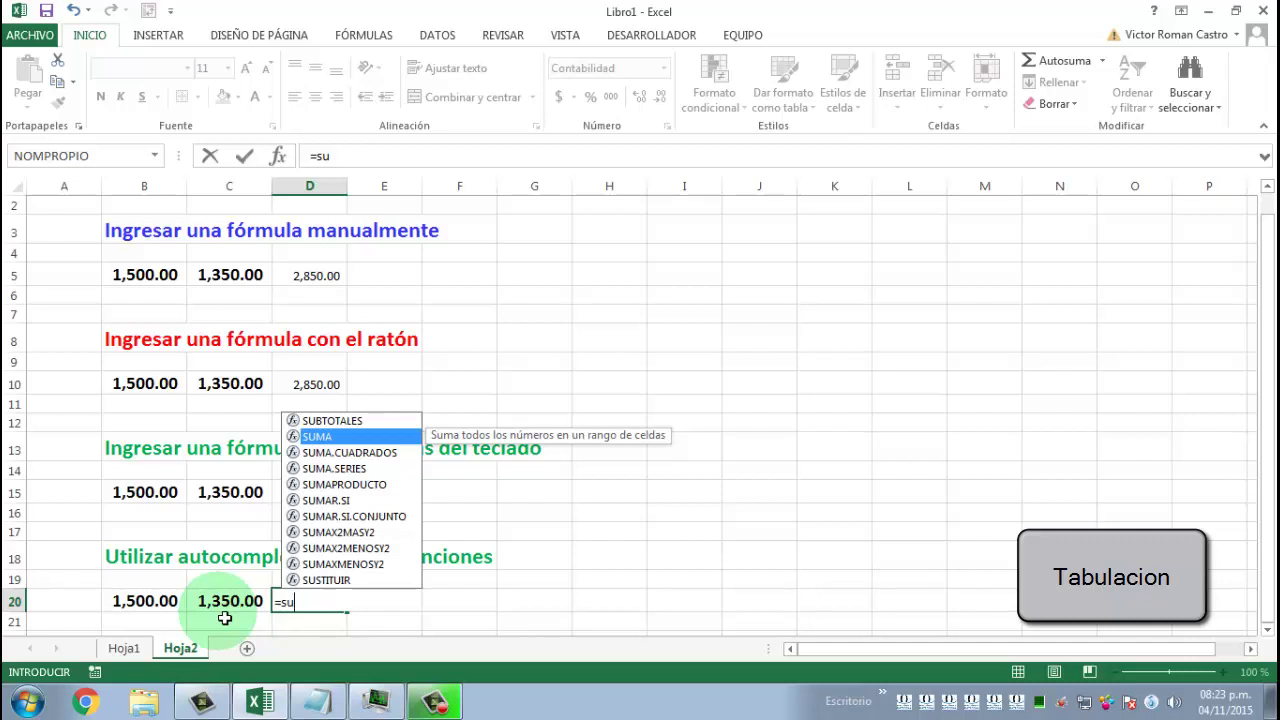
key(Tab)
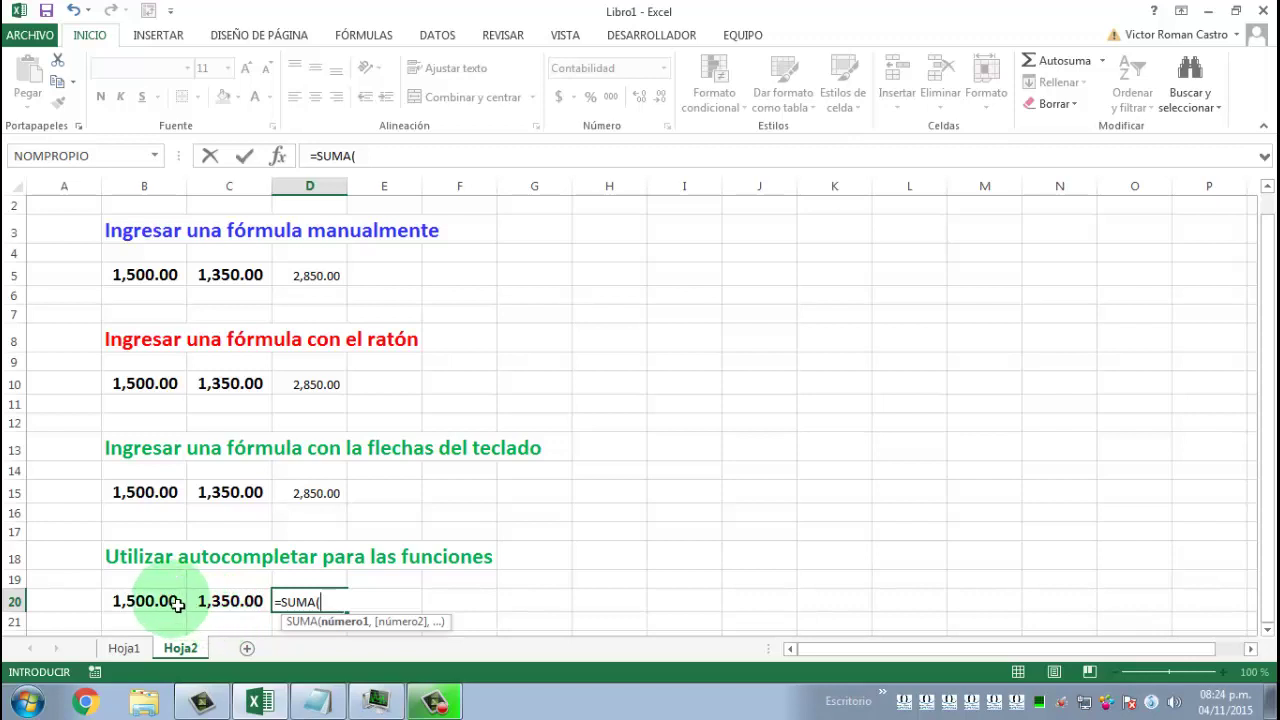
drag(174, 600, 228, 612)
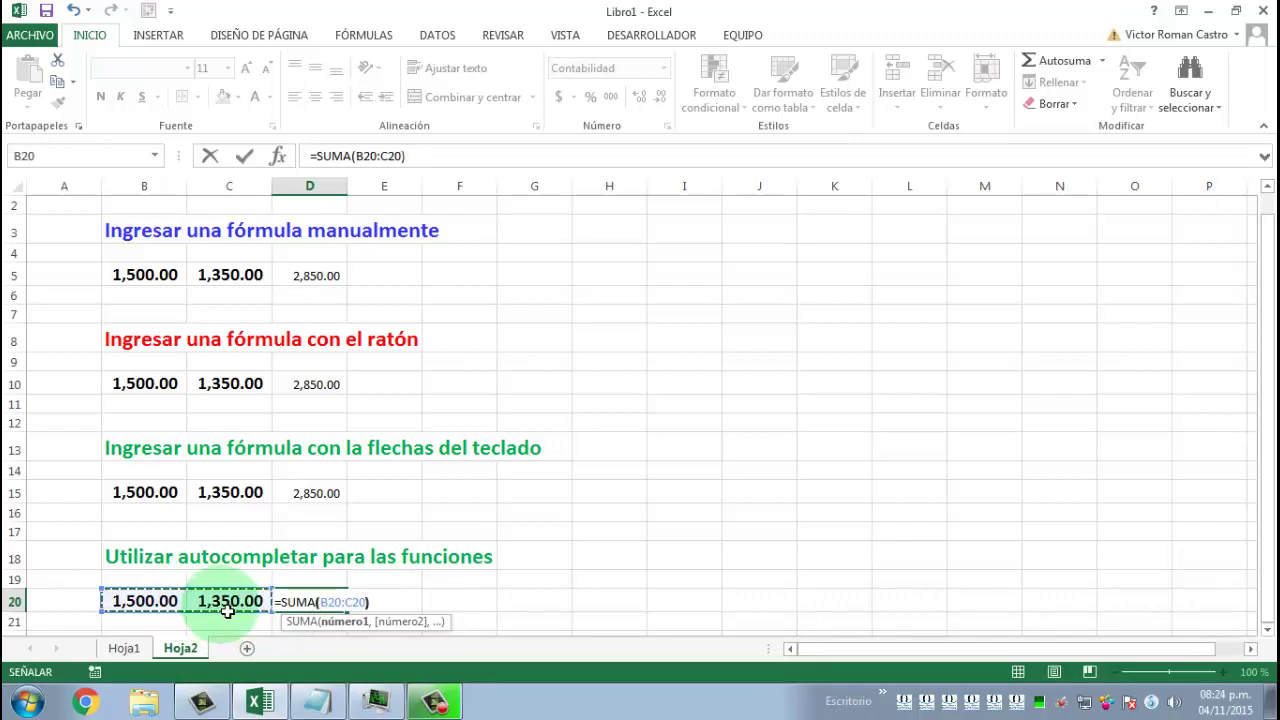
text())
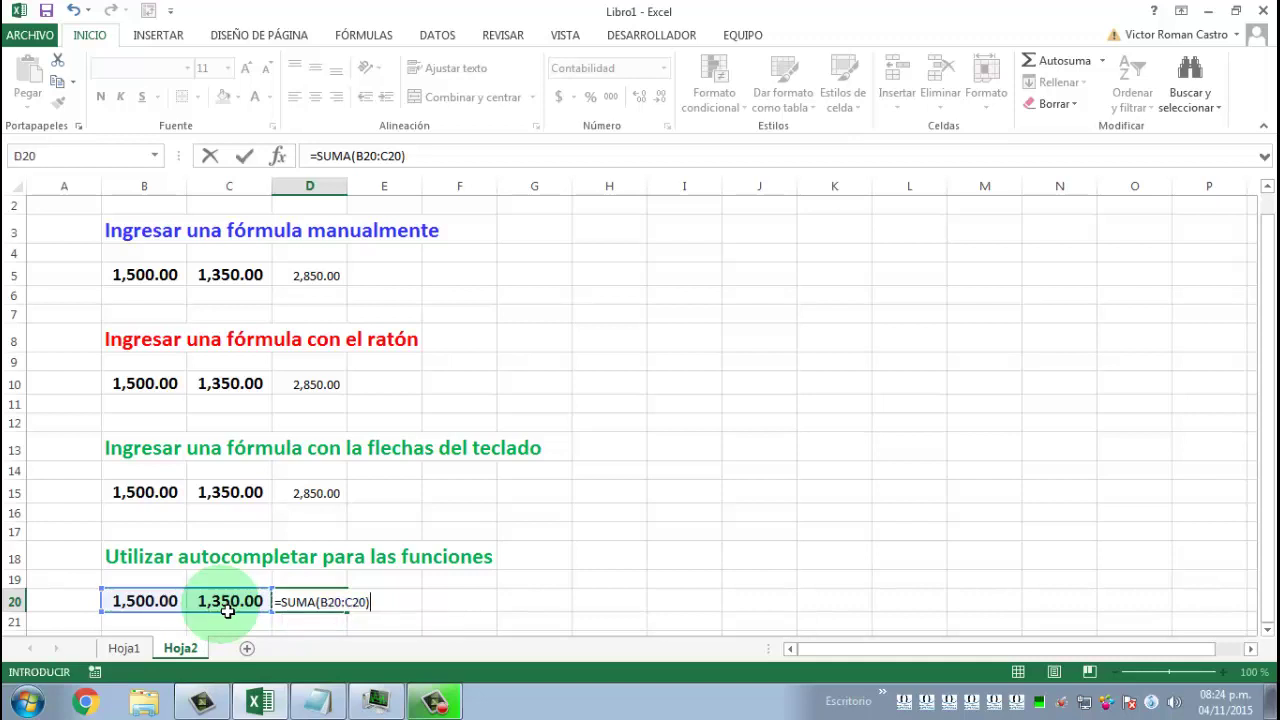
key(Return)
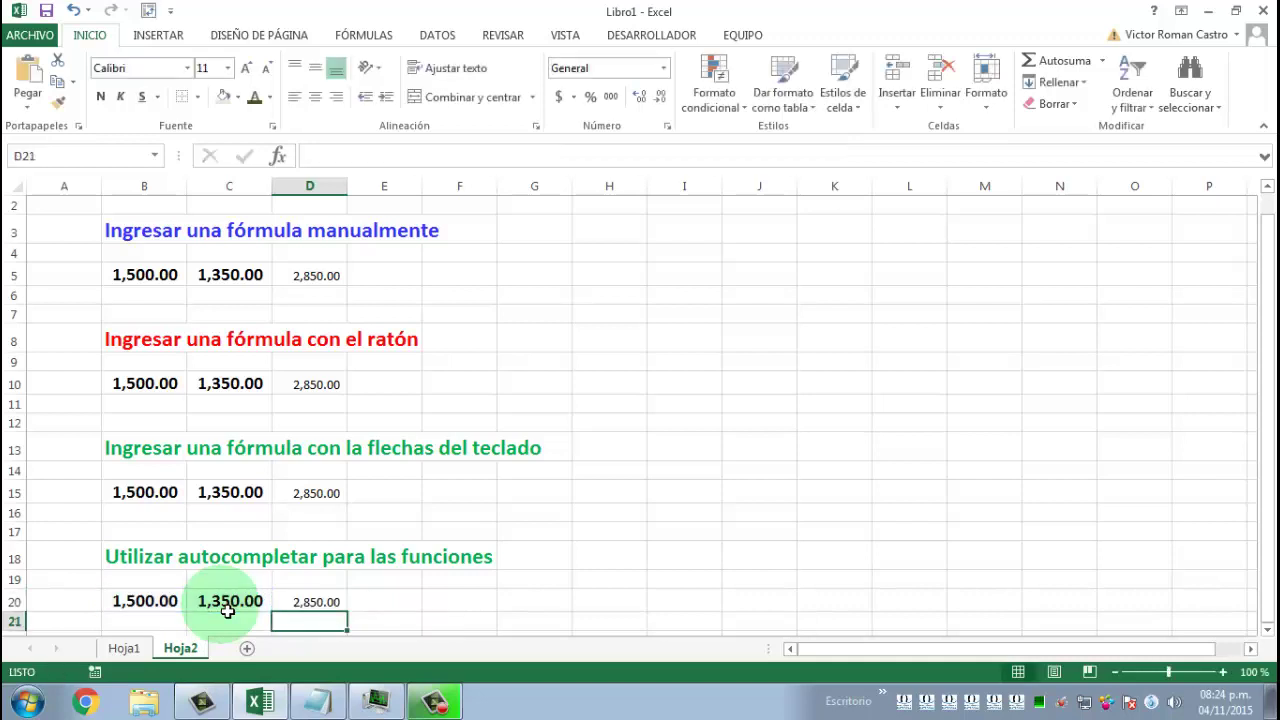